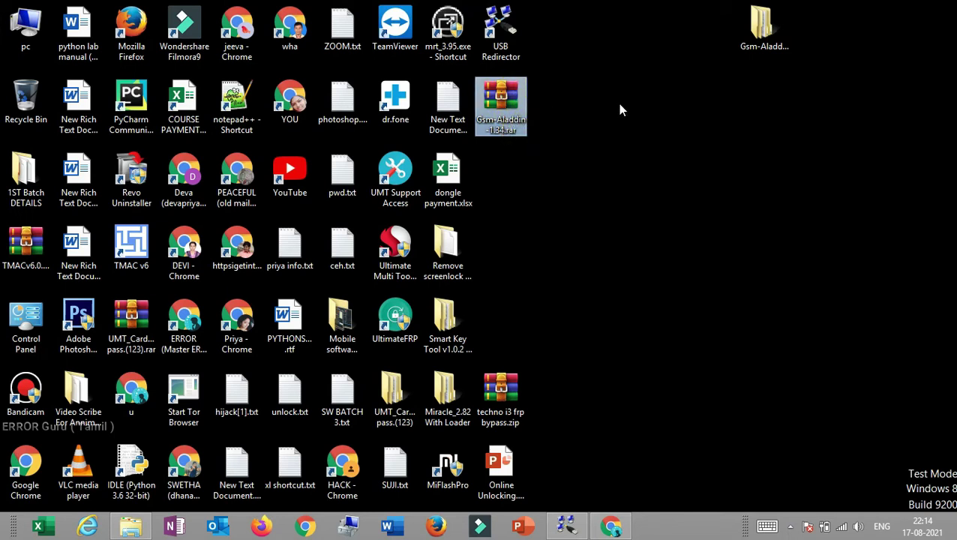
- Move the extracted Gsm-Aladdin-1.34 folder closer to the other desktop icons and open its inner Gsm-Aladdin-1.34 folder
right_click(502, 98)
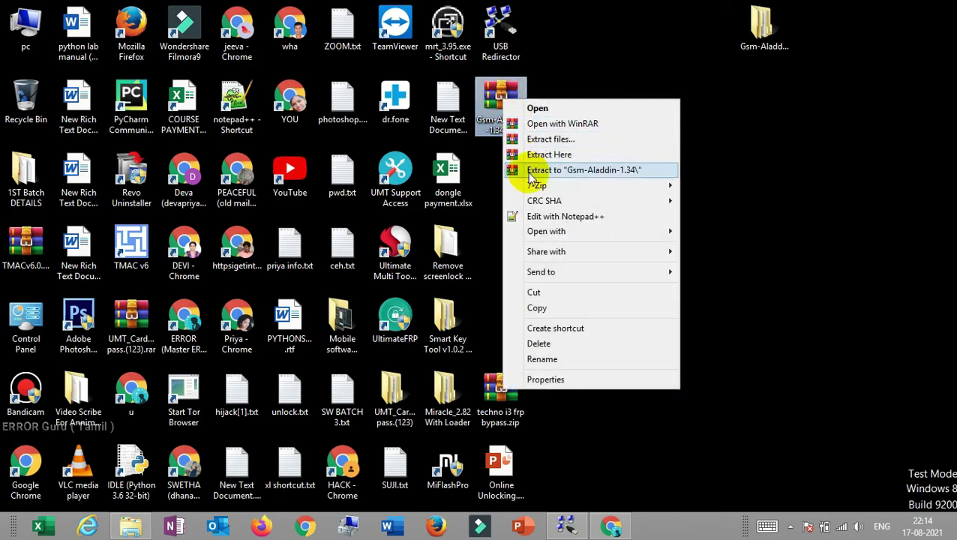
left_click(627, 53)
left_click(755, 28)
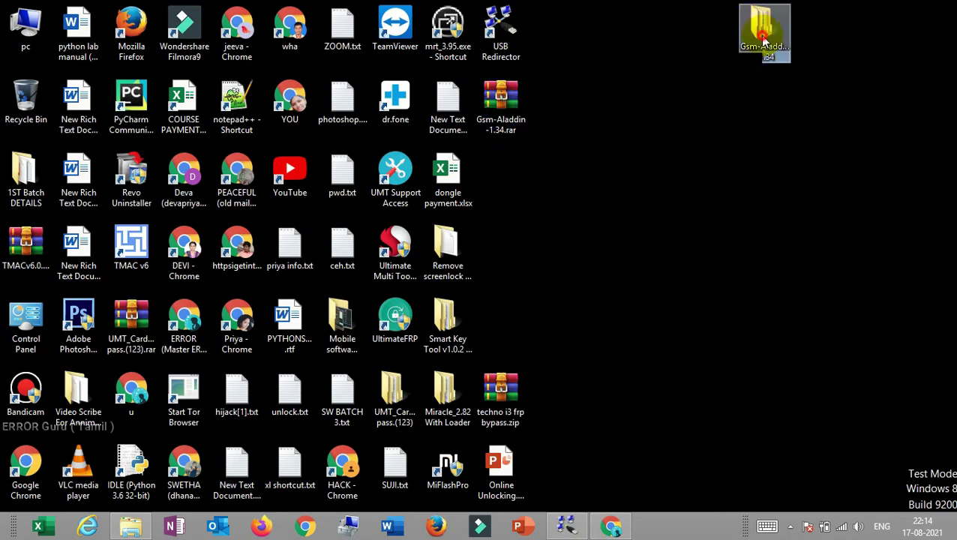
left_click_drag(756, 28, 579, 209)
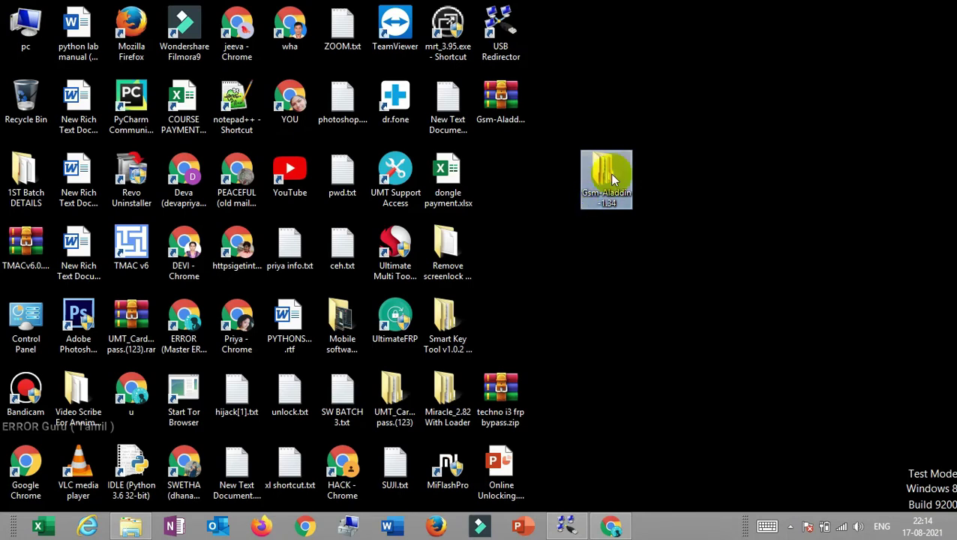
double_click(609, 173)
left_click(553, 209)
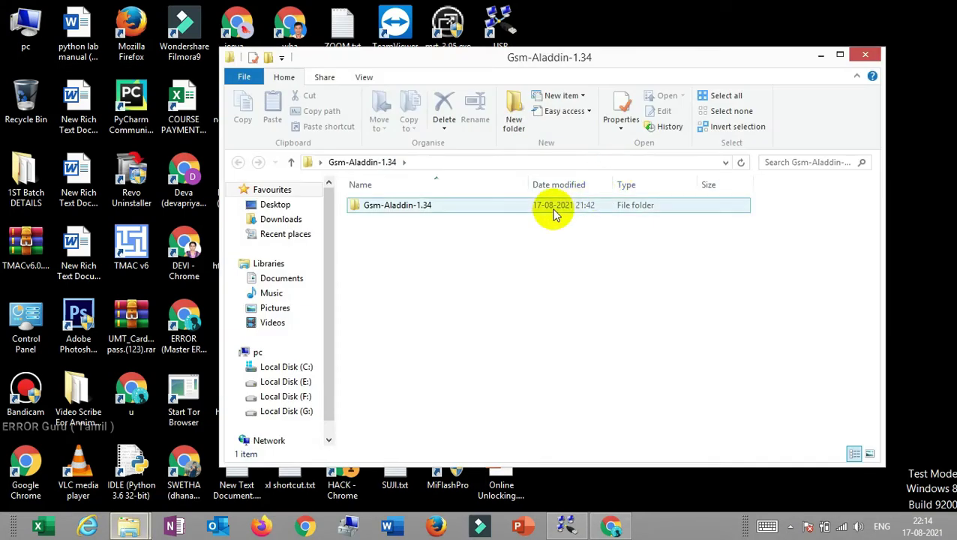
double_click(554, 210)
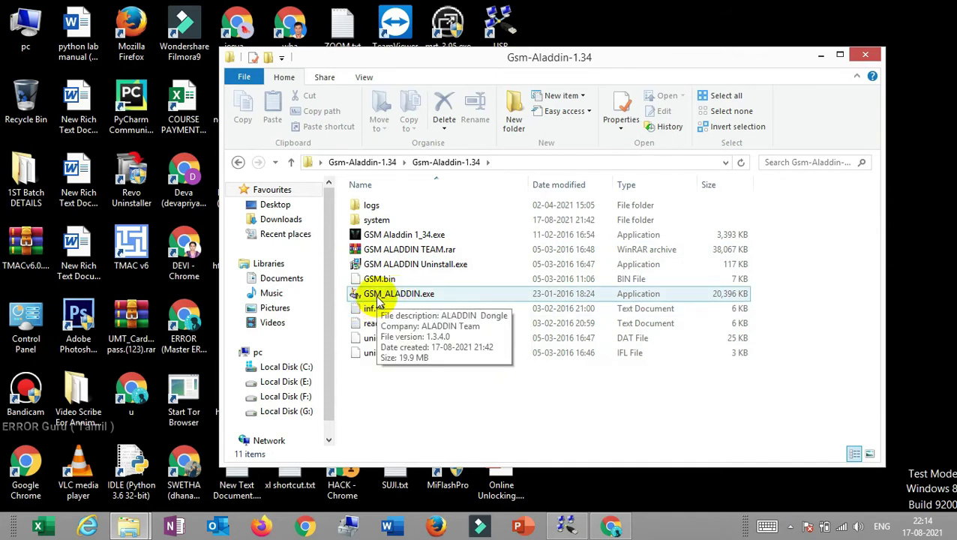
- Launch GSM Aladdin 1_34.exe and start GSM Aladdin through its Run // Bypass 1.34 loader
left_click(394, 236)
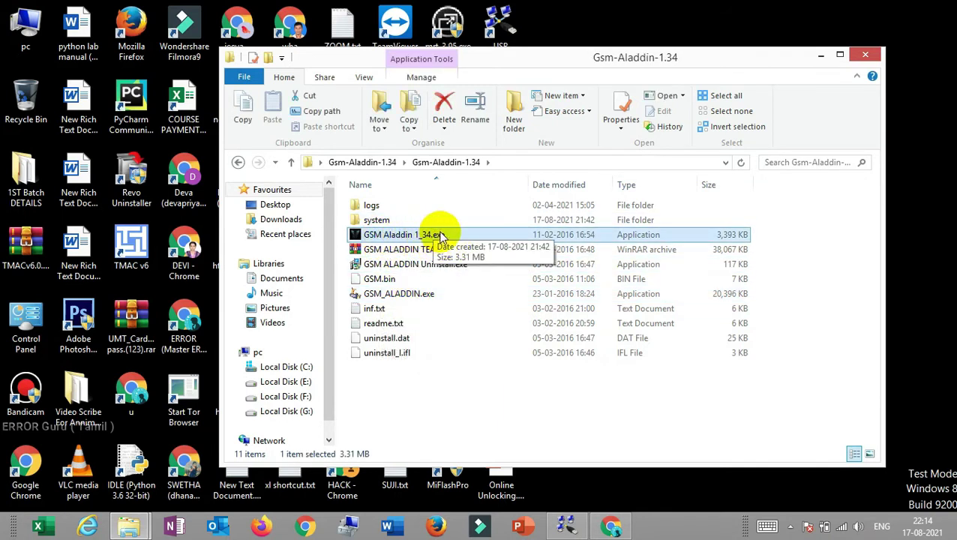
left_click(426, 294)
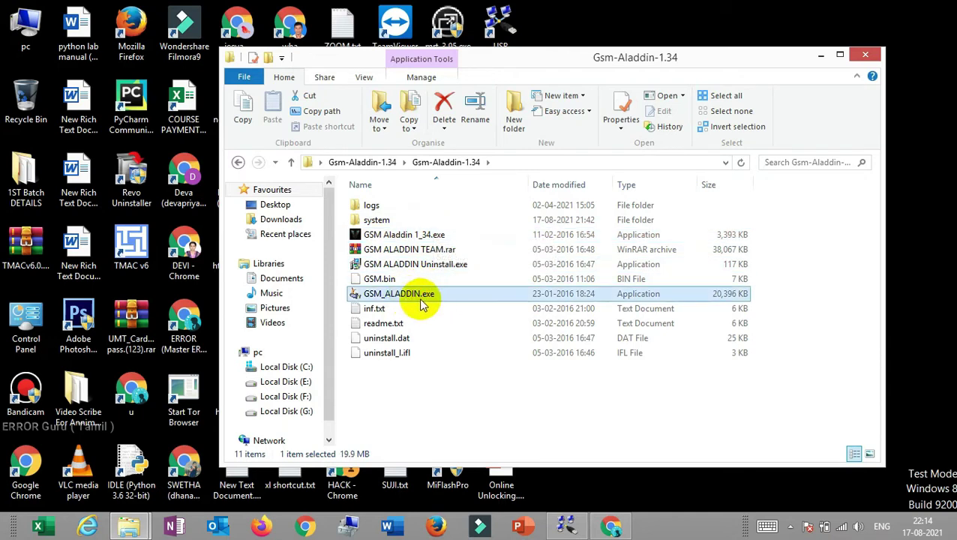
left_click(397, 236)
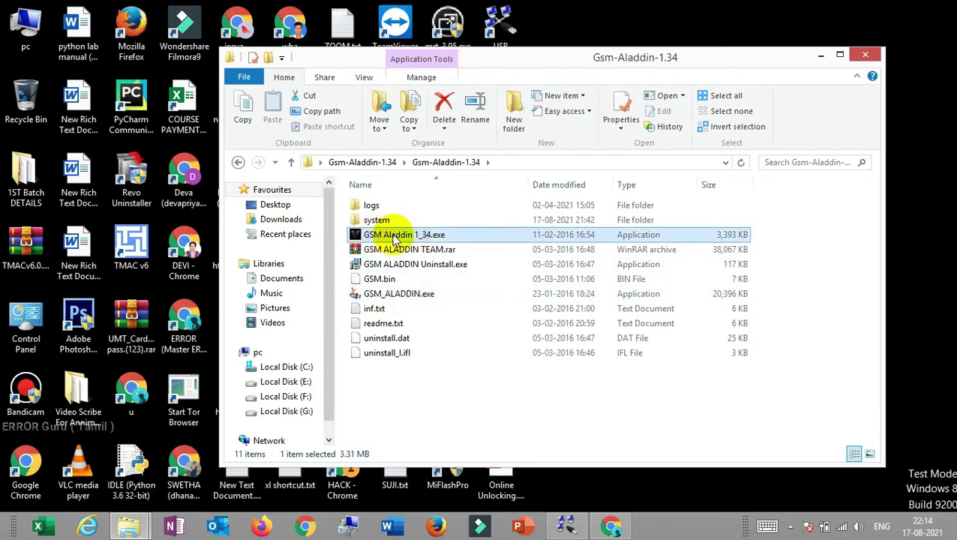
right_click(395, 238)
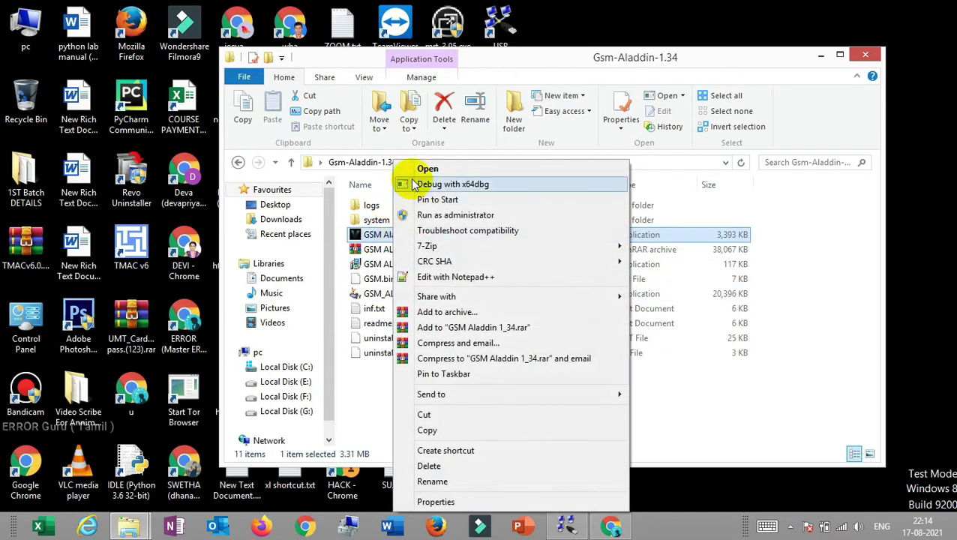
left_click(413, 166)
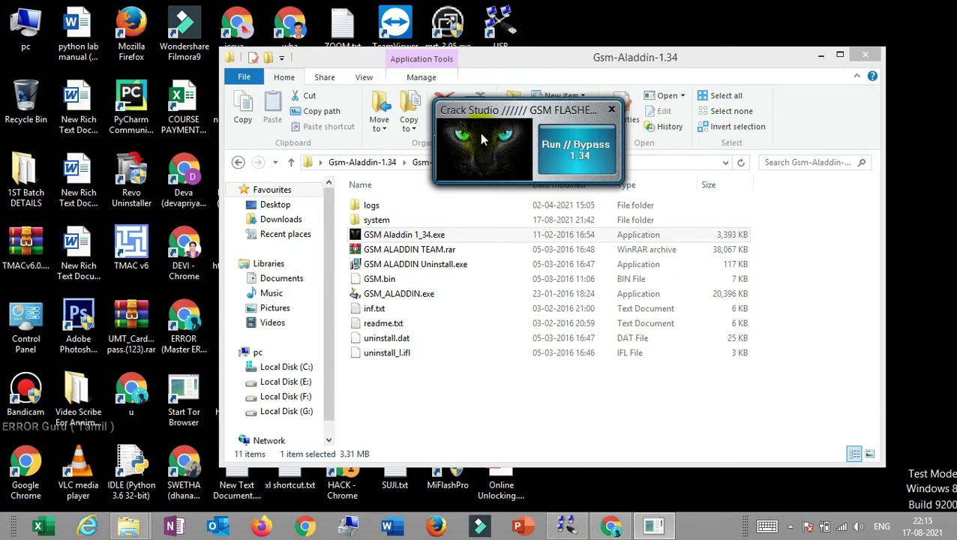
left_click(570, 162)
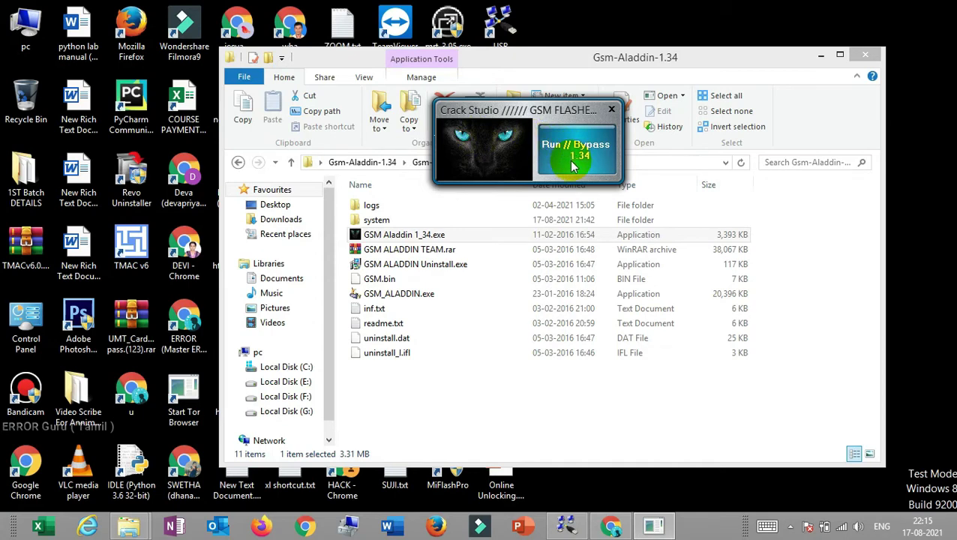
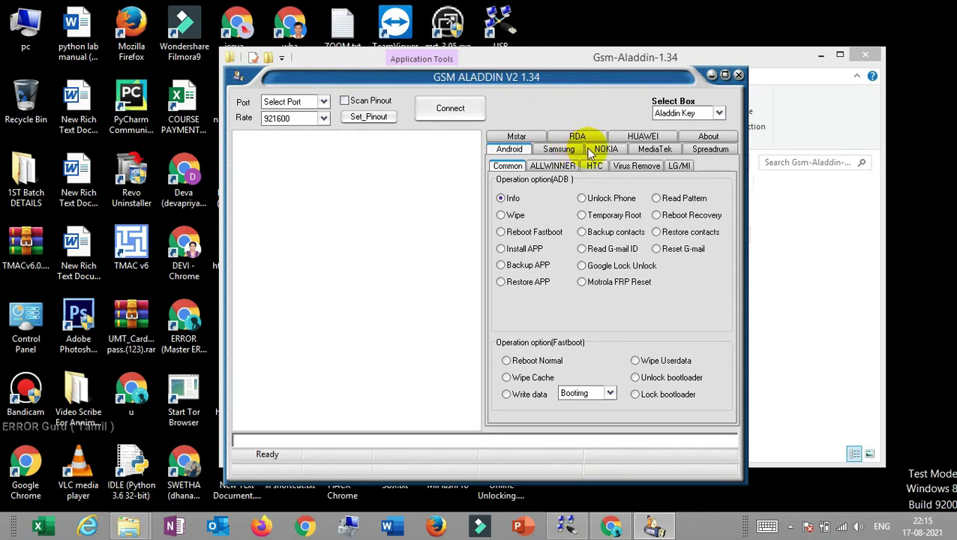
- Review the MediaTek common operations, selecting Format and checking the model option
left_click(649, 151)
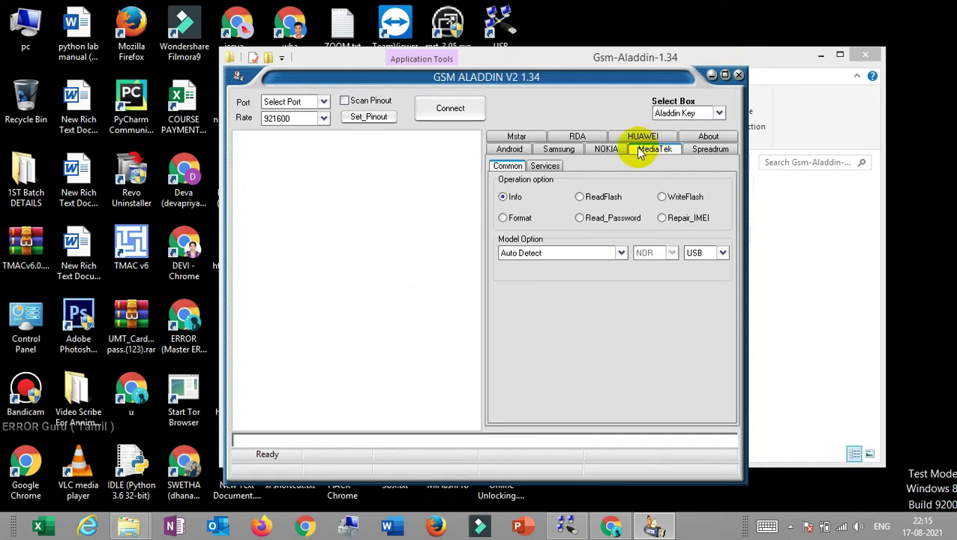
left_click(517, 220)
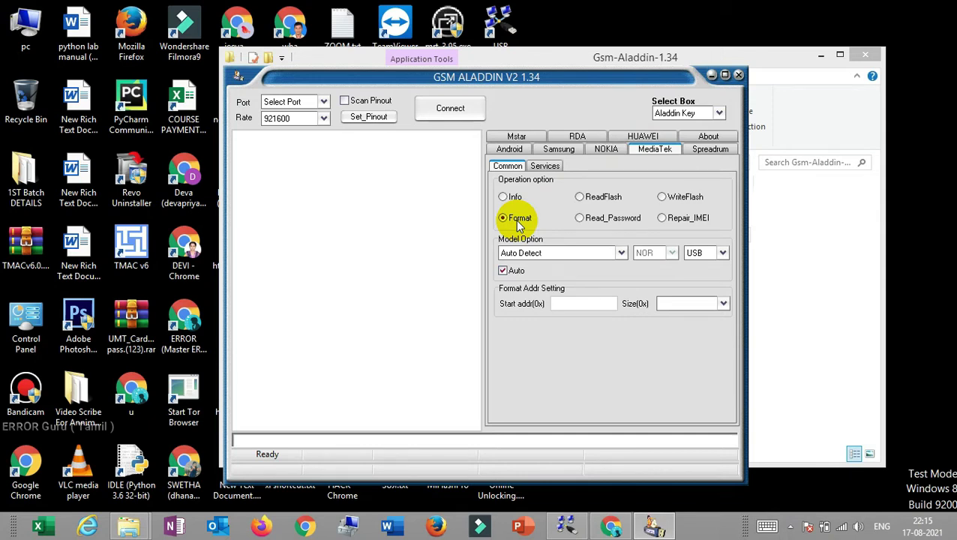
left_click(618, 254)
left_click(616, 252)
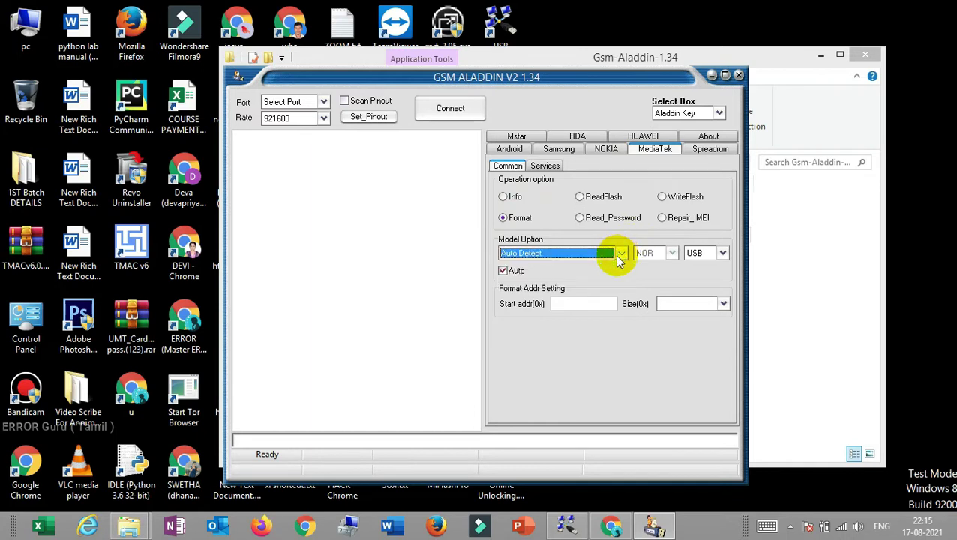
- Review the Spreadtrum operations, selecting Format, Back Phonebook and finally Reset user lock
left_click(703, 151)
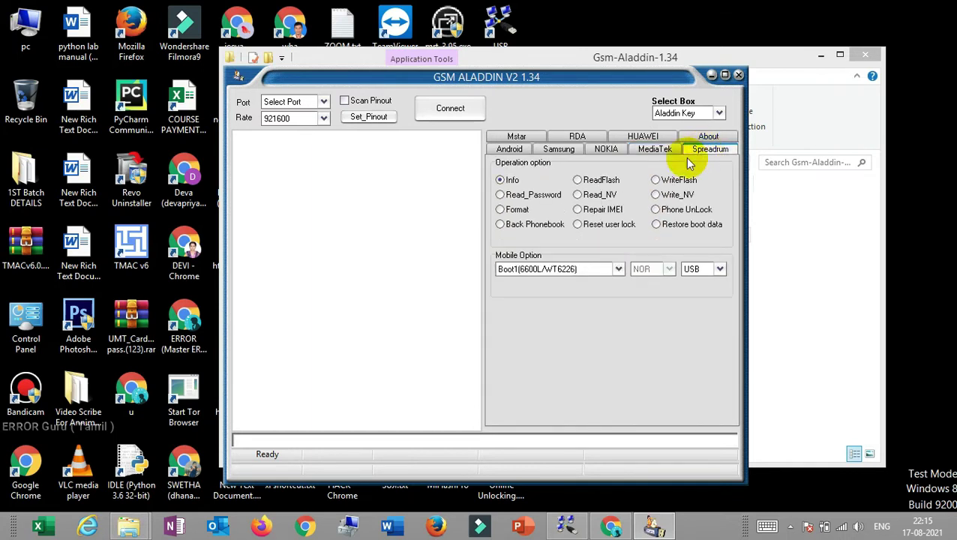
left_click(510, 212)
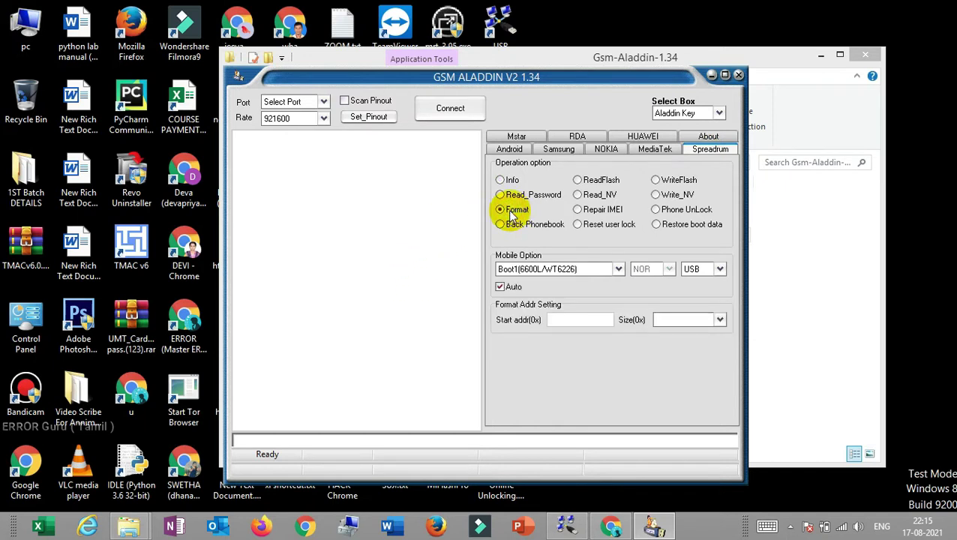
left_click(536, 227)
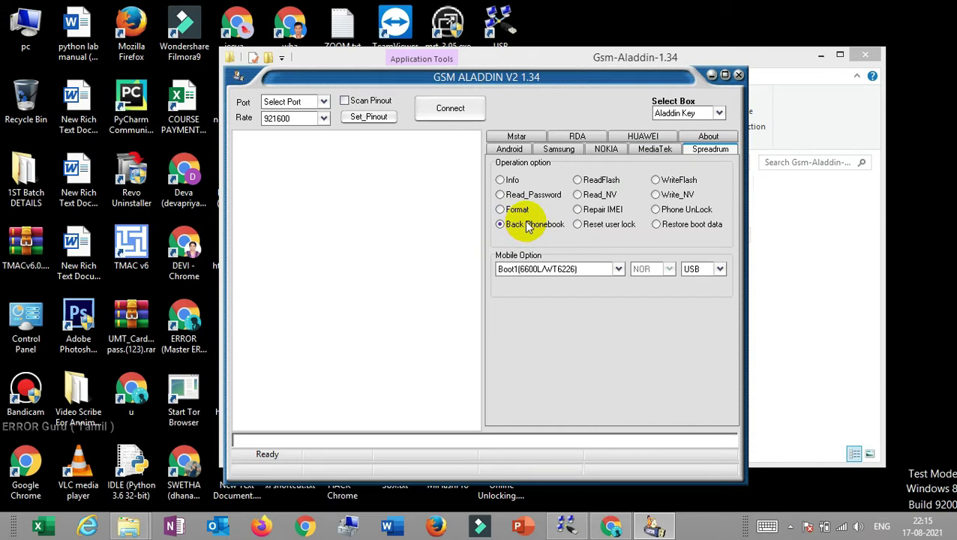
left_click(596, 227)
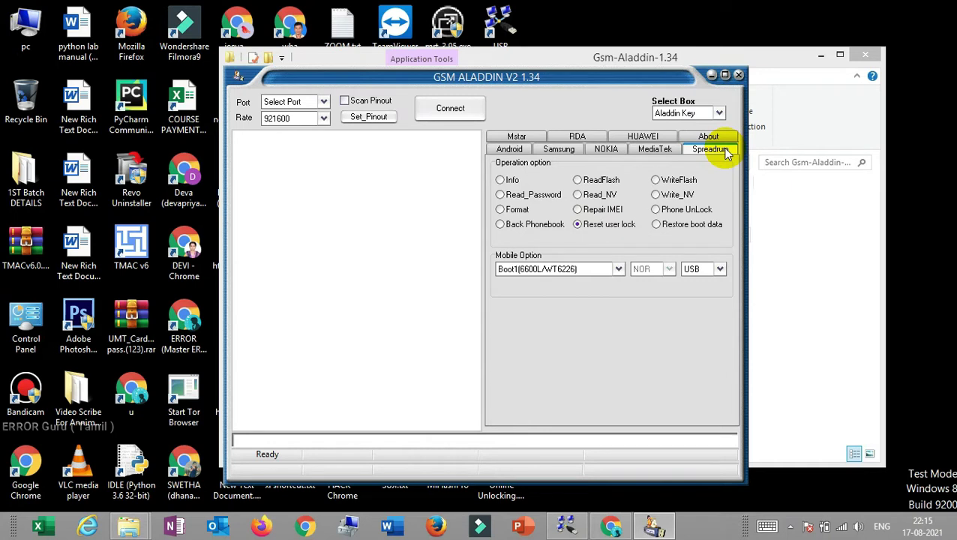
- Review the Nokia operations, selecting Read_Password for MTK and checking the Android operations and flash settings
left_click(610, 150)
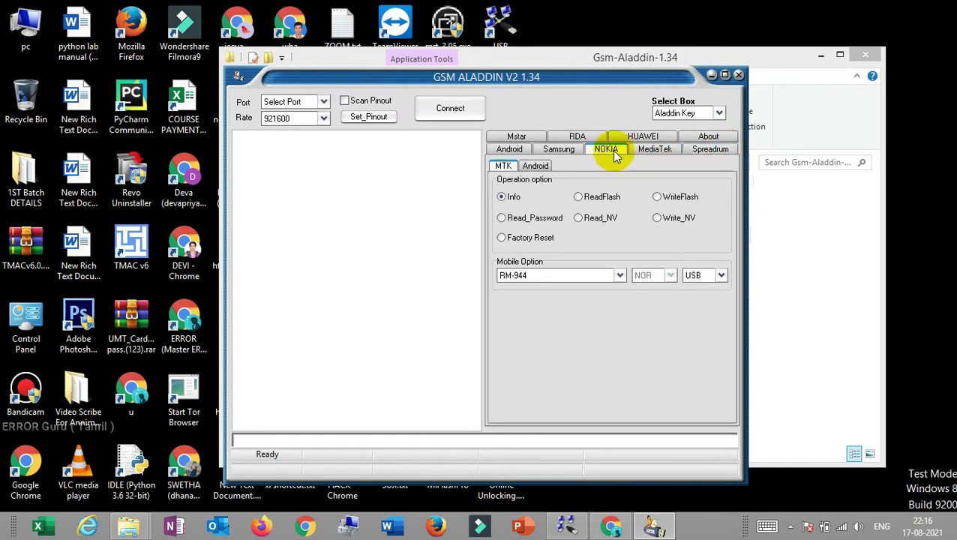
left_click(529, 221)
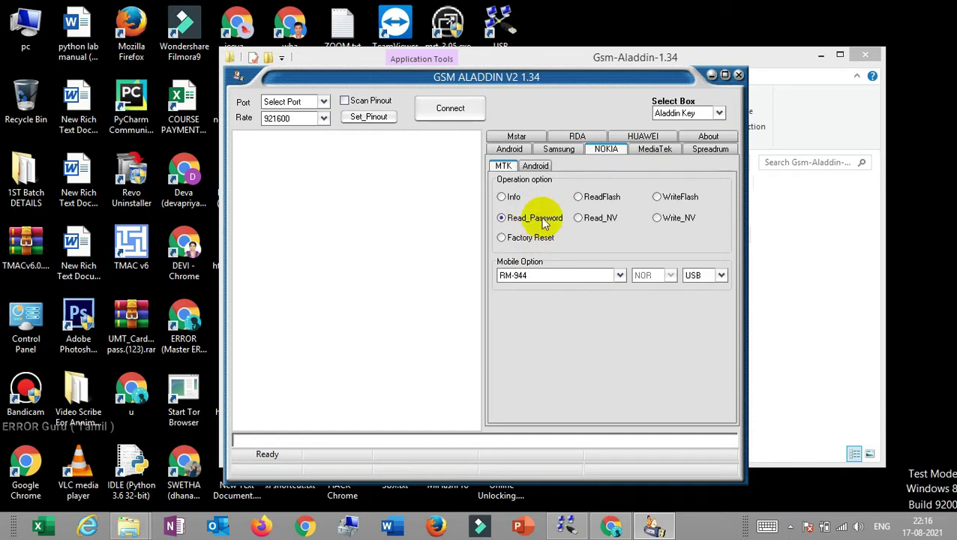
left_click(533, 165)
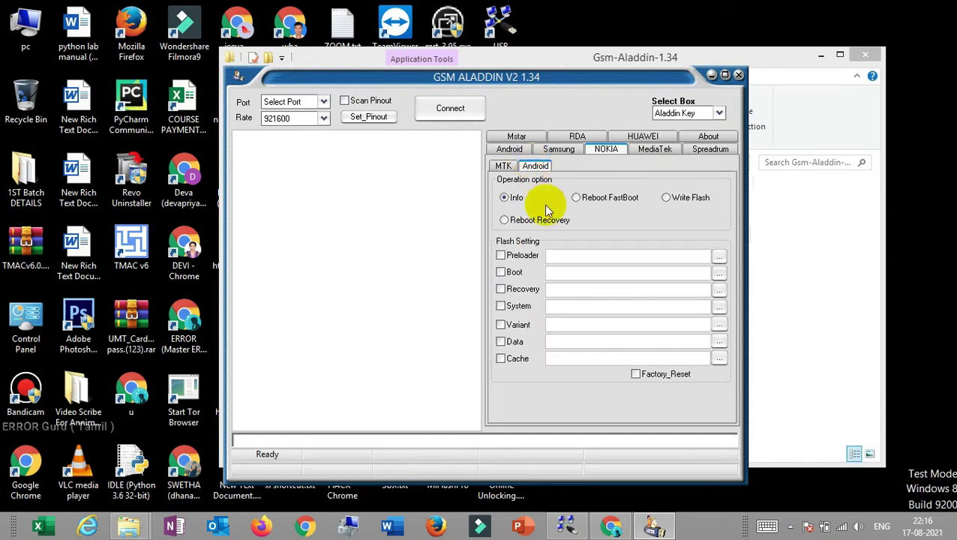
- Review the Samsung flash operations, including Factory Reset, Reset Gmail and Phone UnLock, and the service operations with the IMEI setting
left_click(564, 149)
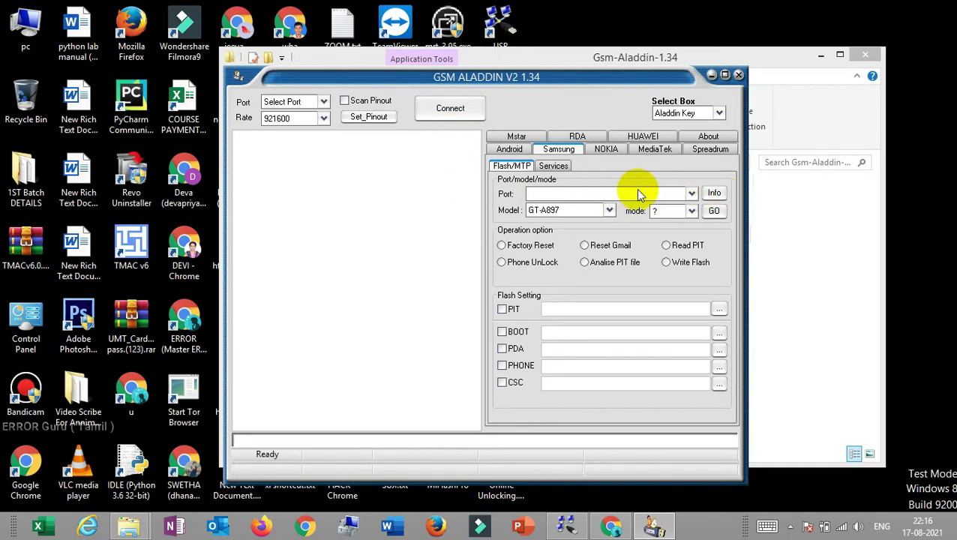
left_click(537, 249)
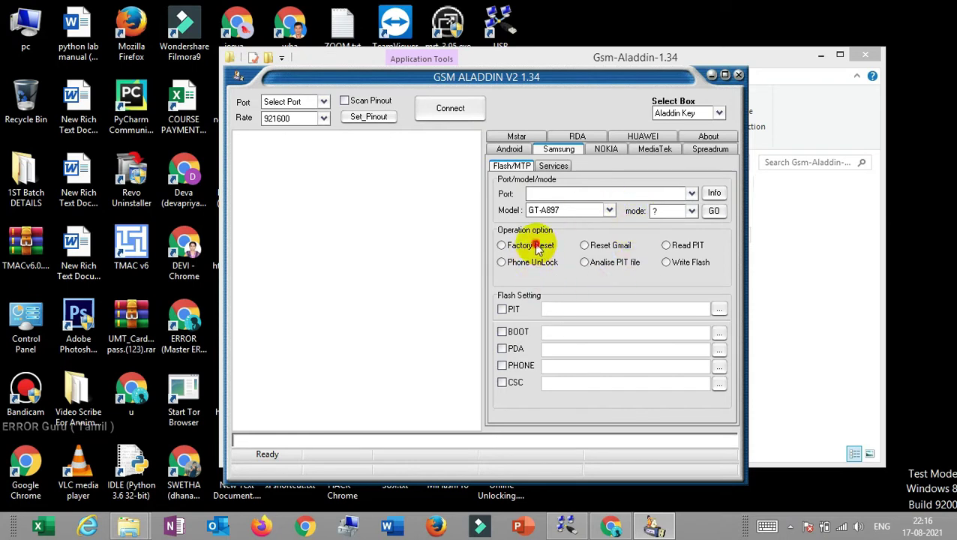
left_click(604, 248)
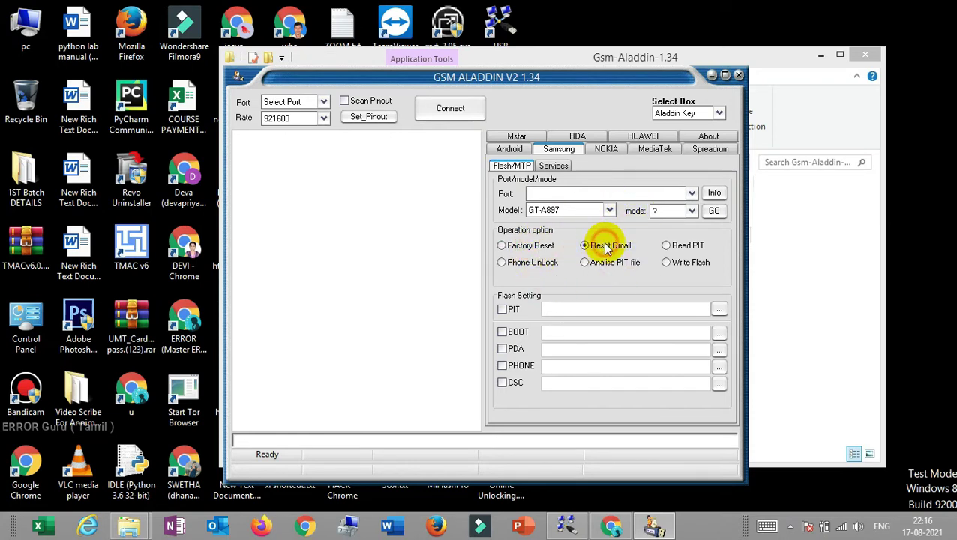
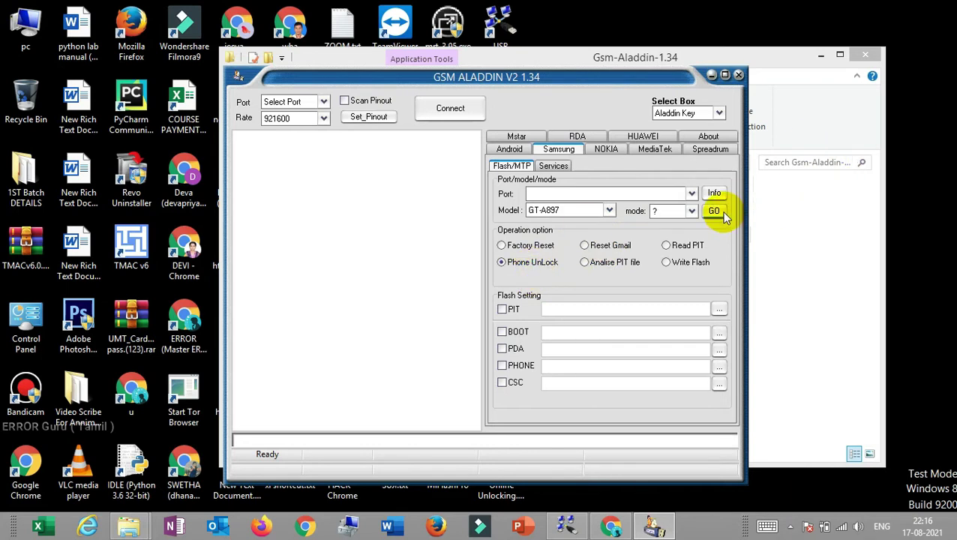
left_click(552, 166)
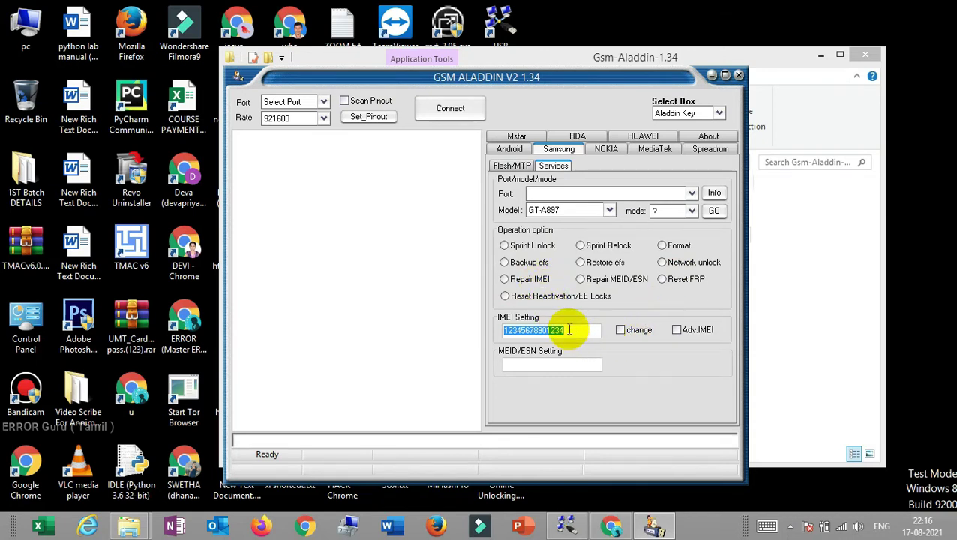
left_click_drag(587, 330, 478, 336)
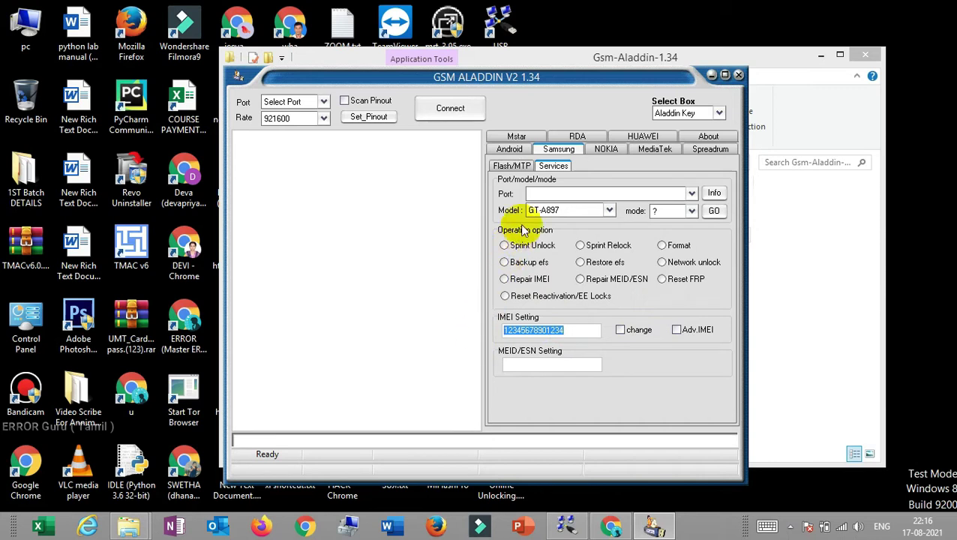
- Look through the Mstar operations and Huawei's Qualcomm, MTK and HiSilicon operations, trying SIM Unlock, Repair IMEI and Read SIM Lock under MTK
left_click(512, 140)
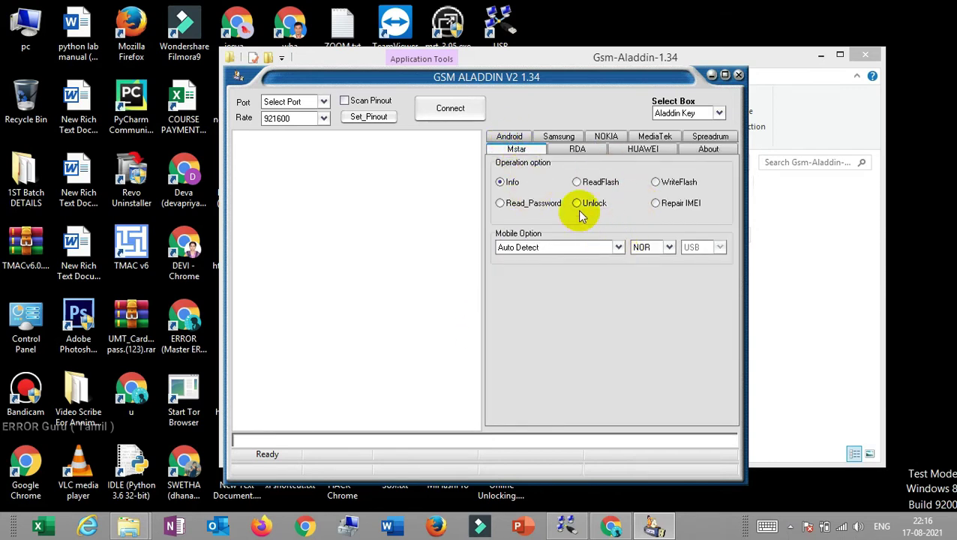
left_click(643, 148)
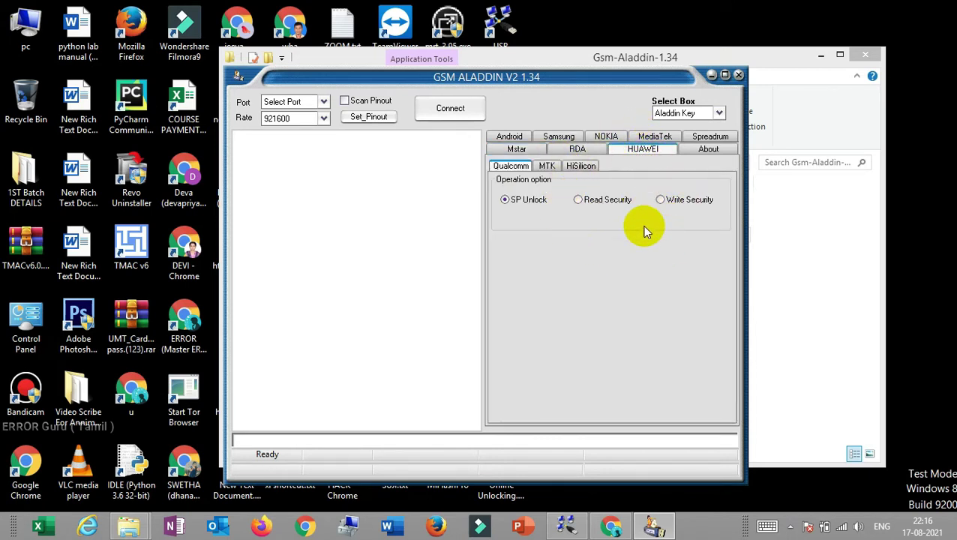
left_click(548, 166)
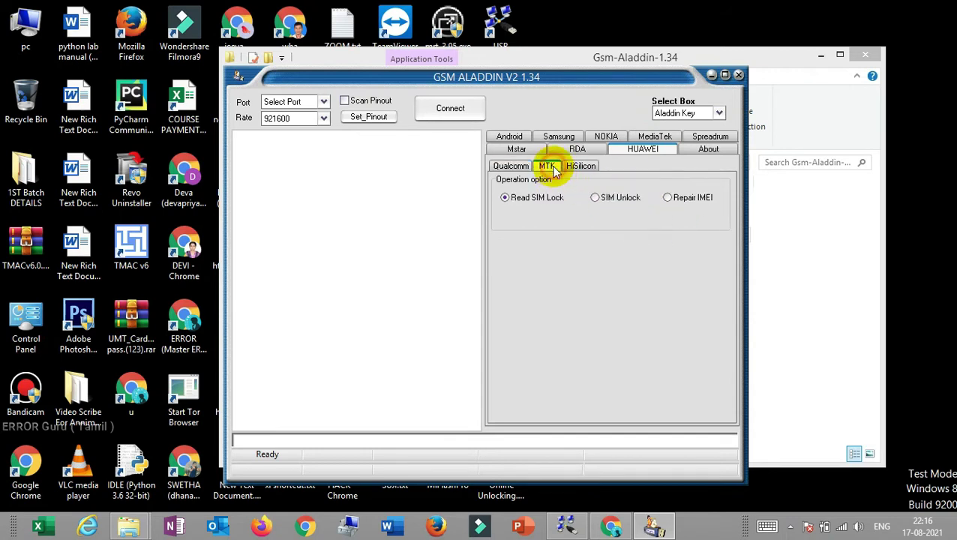
left_click(600, 198)
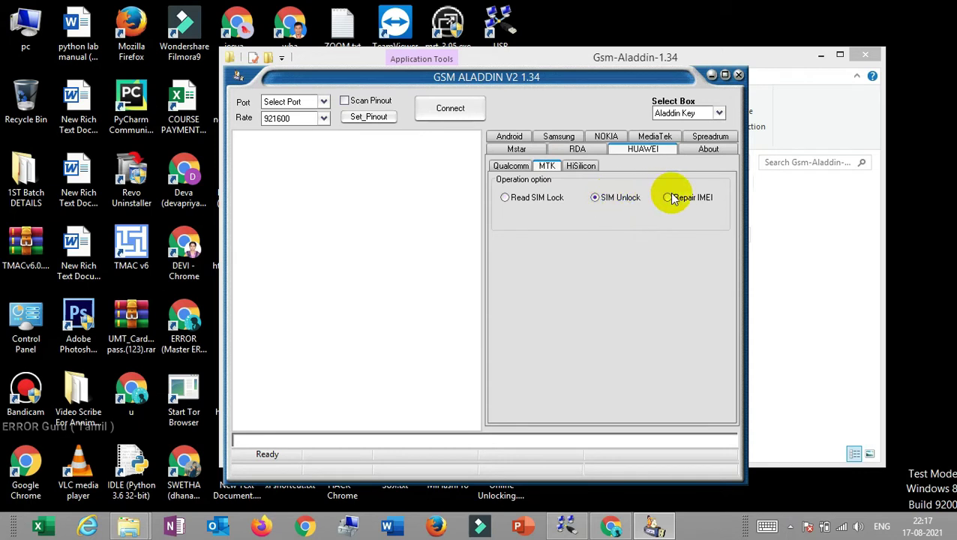
left_click(669, 198)
left_click(540, 198)
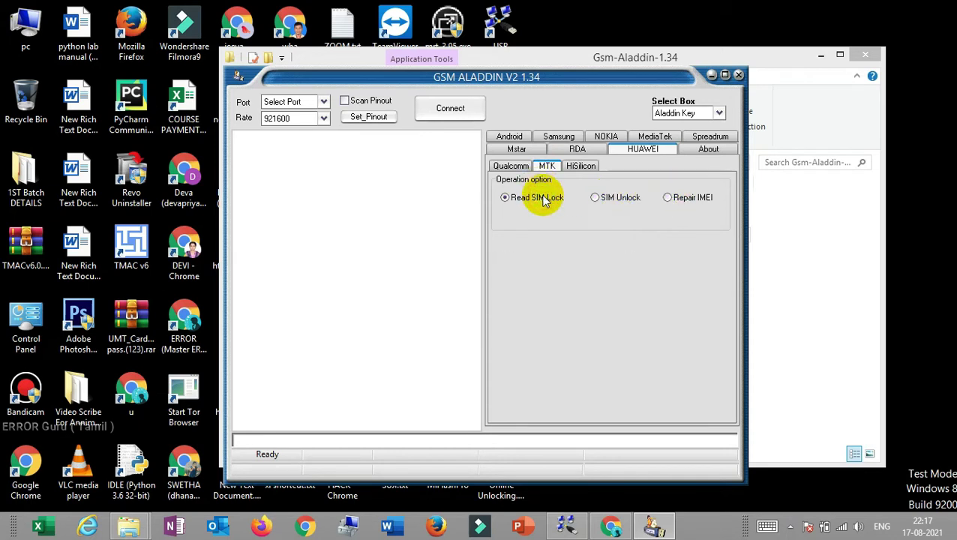
left_click(570, 166)
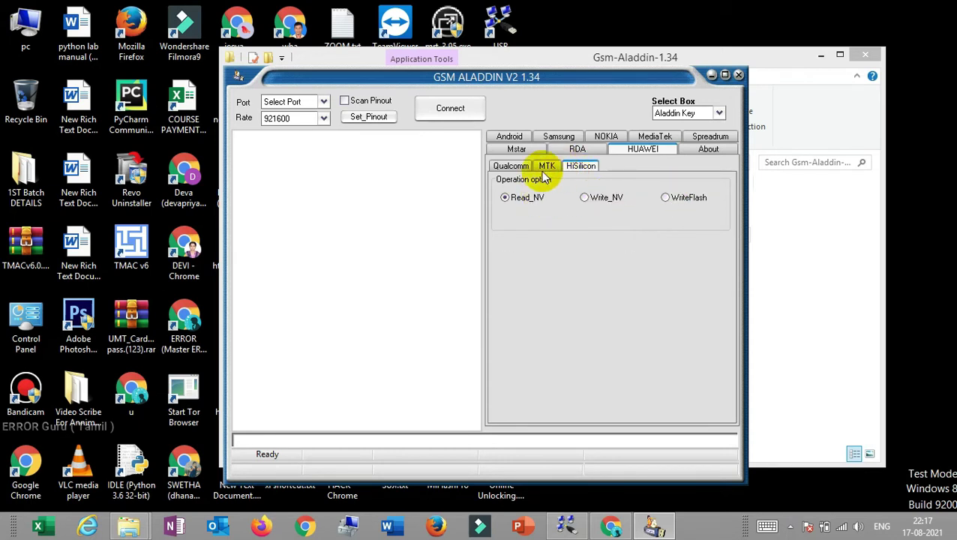
left_click(508, 168)
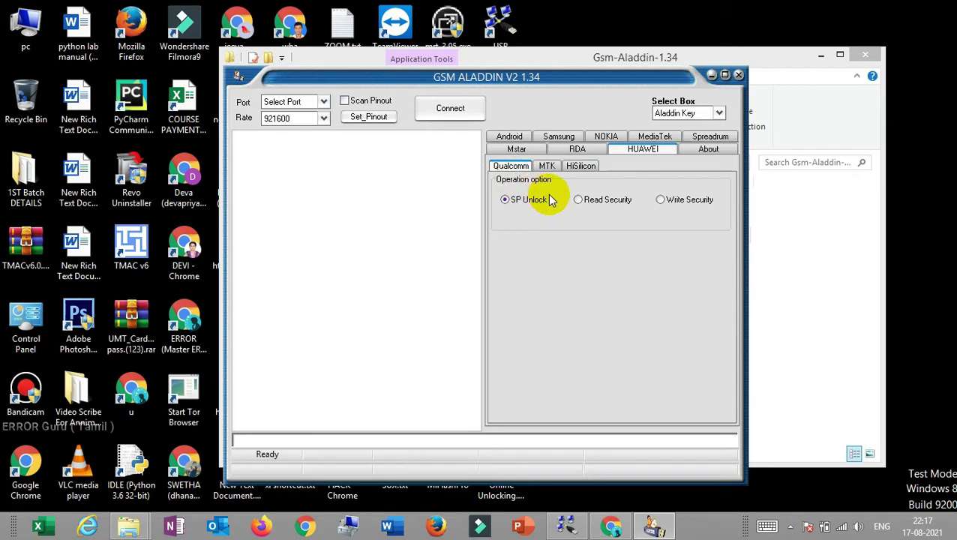
- Review the common Android operations, trying Wipe, Reboot Fastboot, Install, Backup and Restore APP and Temporary Root under ADB, and Wipe Userdata under Fastboot
left_click(509, 136)
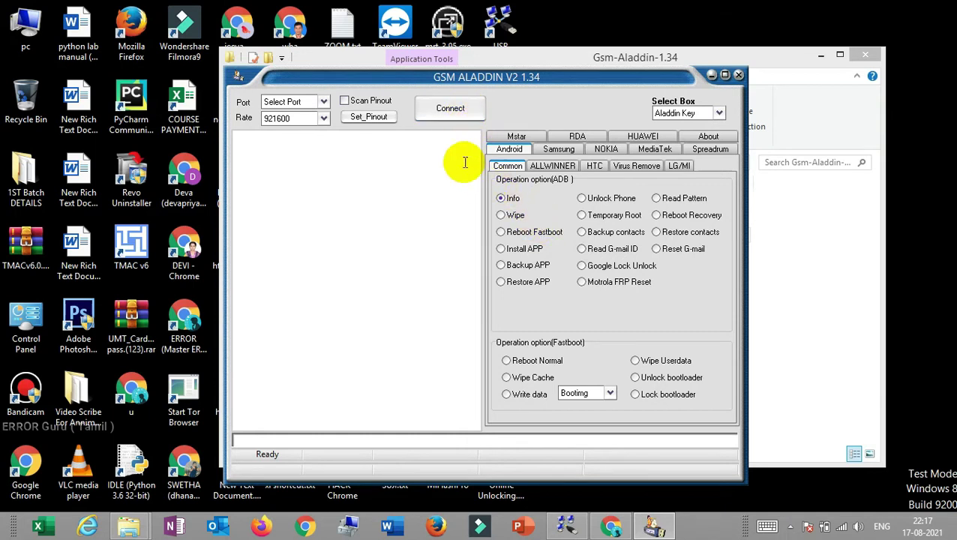
left_click(502, 215)
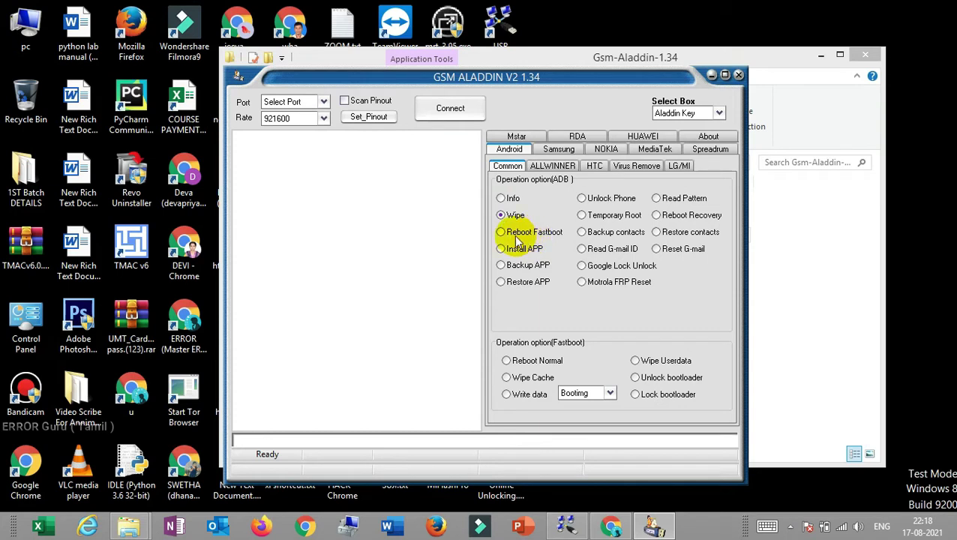
left_click(513, 237)
left_click(513, 252)
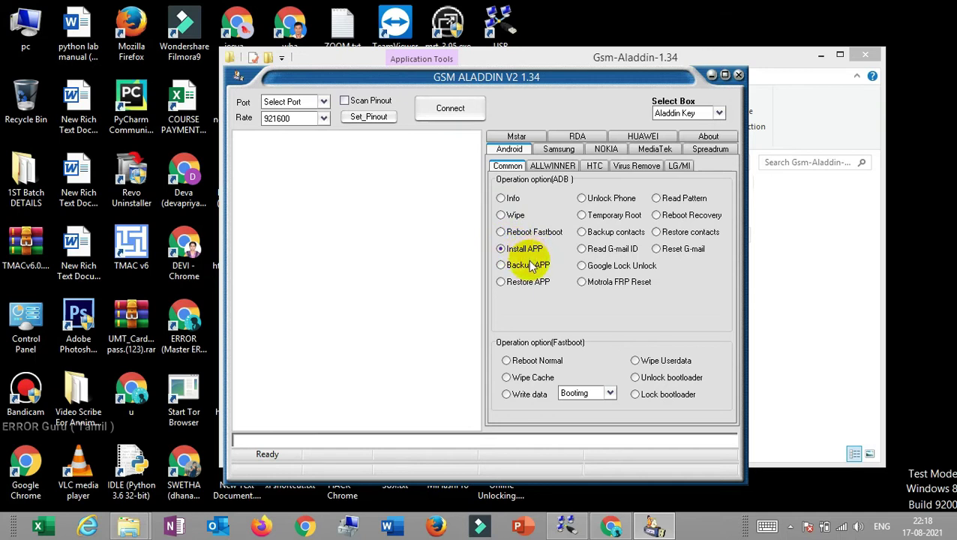
left_click(529, 268)
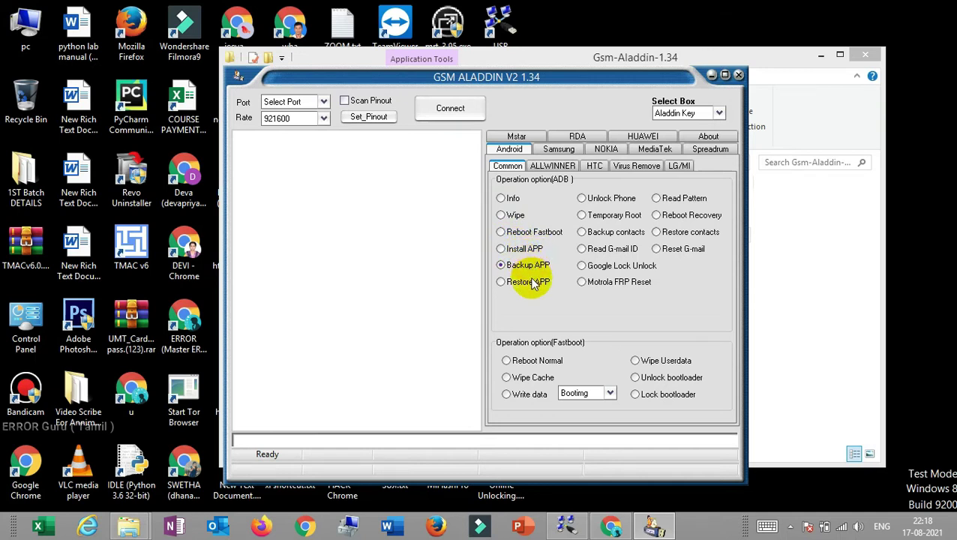
left_click(529, 282)
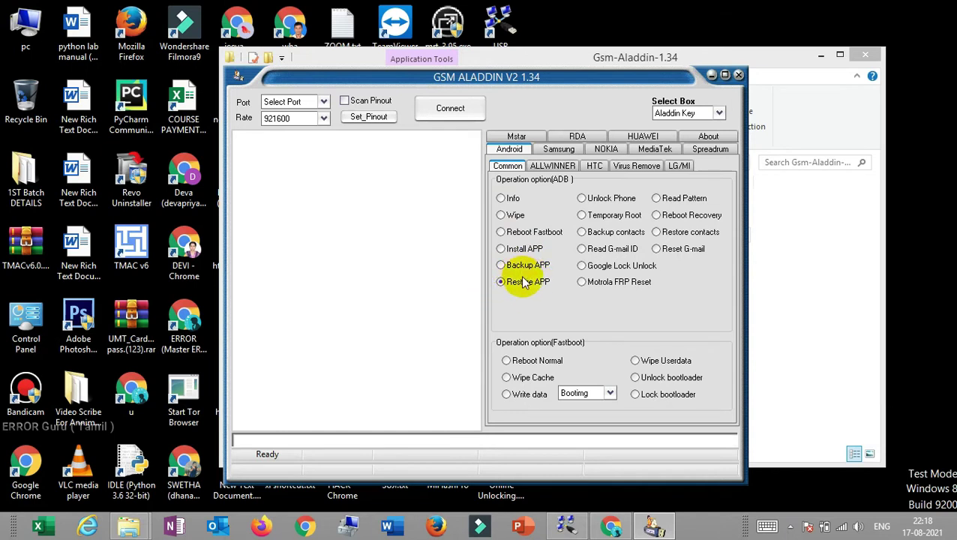
left_click(600, 219)
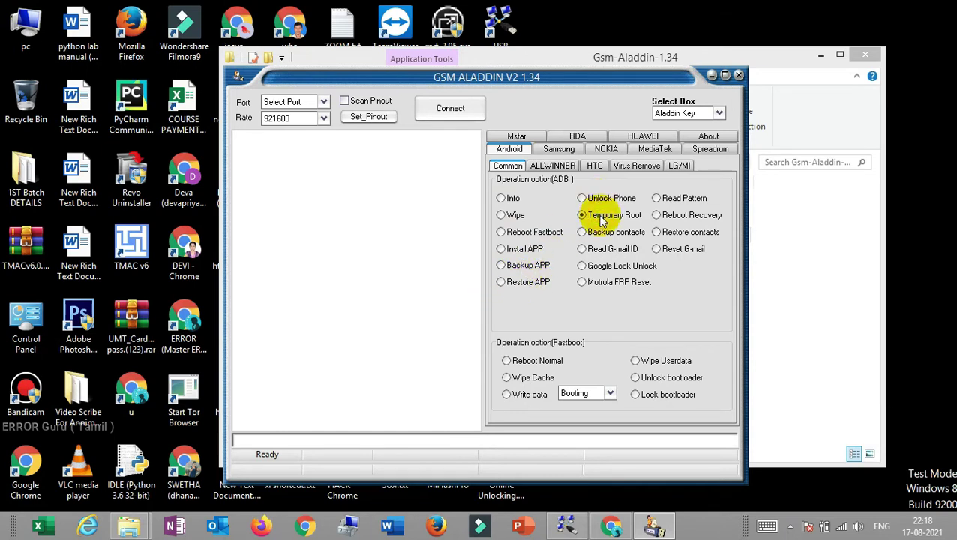
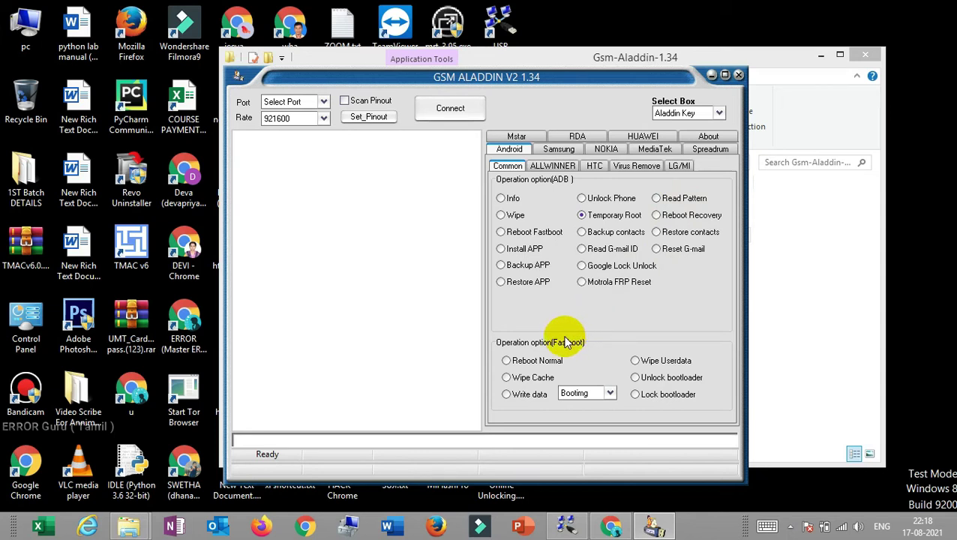
left_click(641, 361)
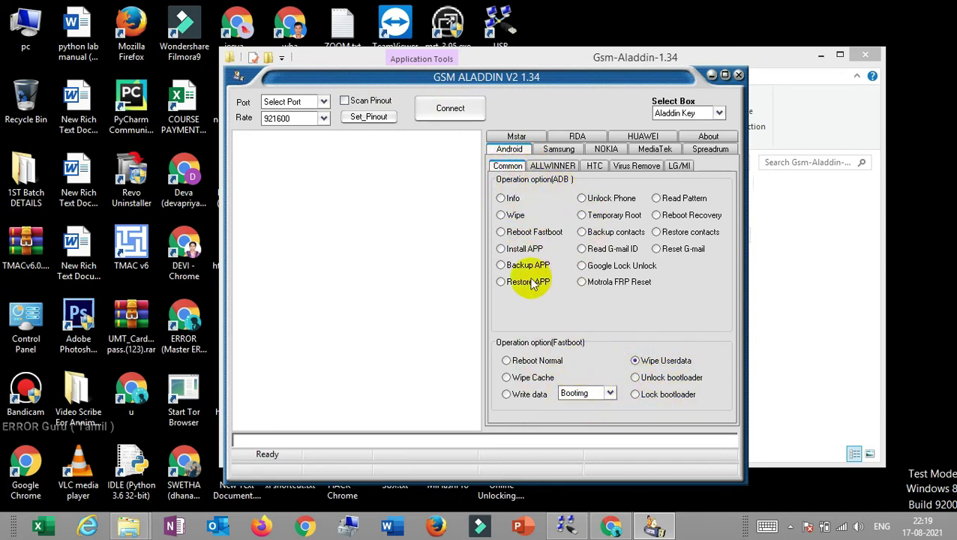
- Look through the Android operations for ALLWINNER and HTC and the Virus Remove package settings
left_click(552, 165)
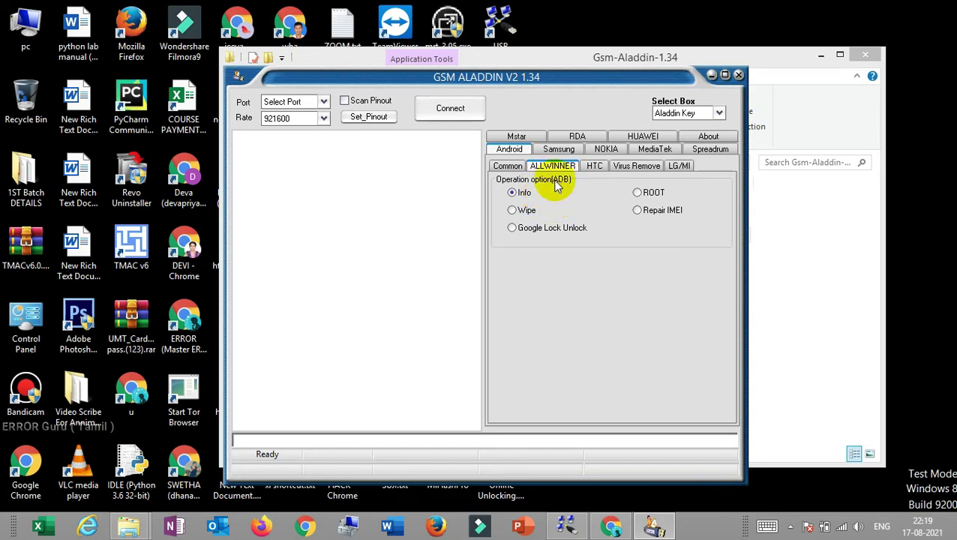
left_click(591, 167)
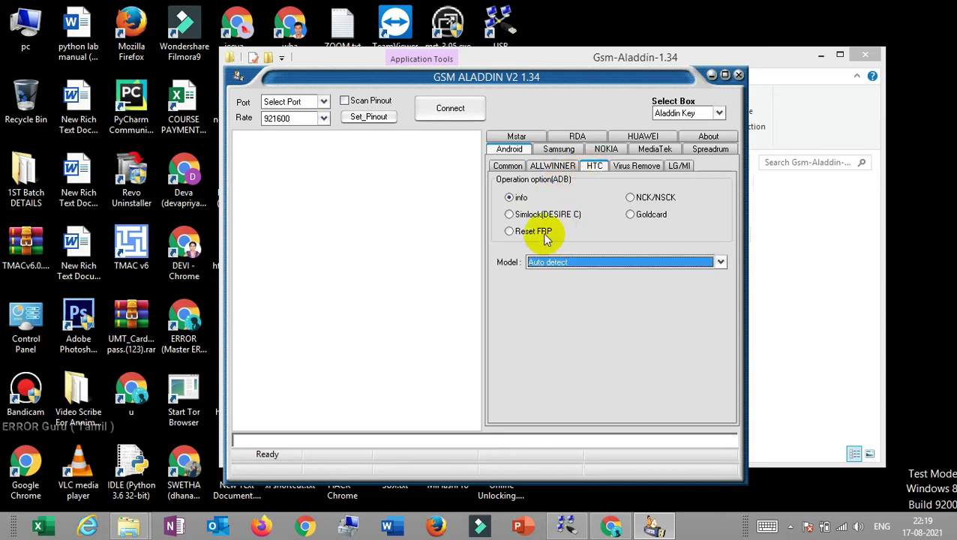
left_click(619, 171)
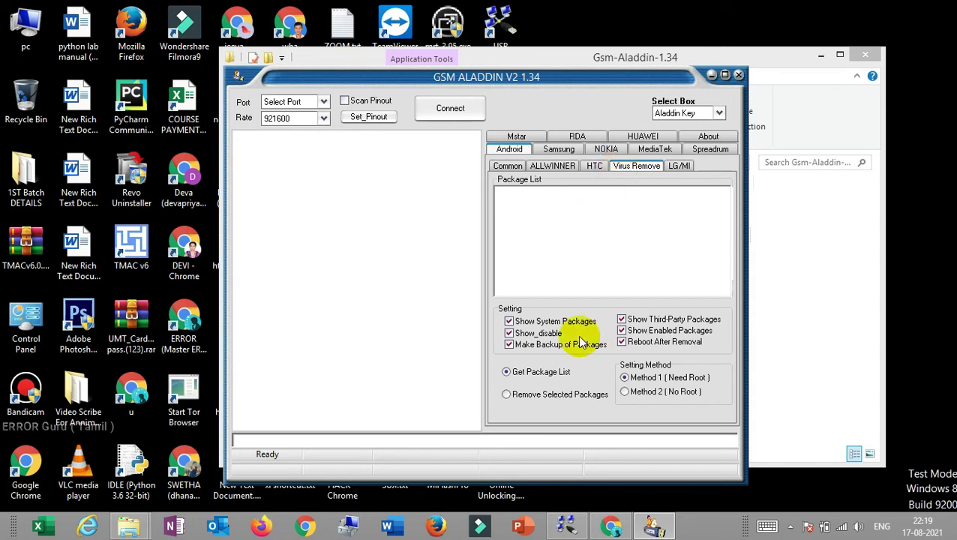
- Review the LG/MI operations, trying LG-Reset User Lock and MI-Repair IMEI, scanning for ports and finally selecting LG-Unlock Network
left_click(680, 166)
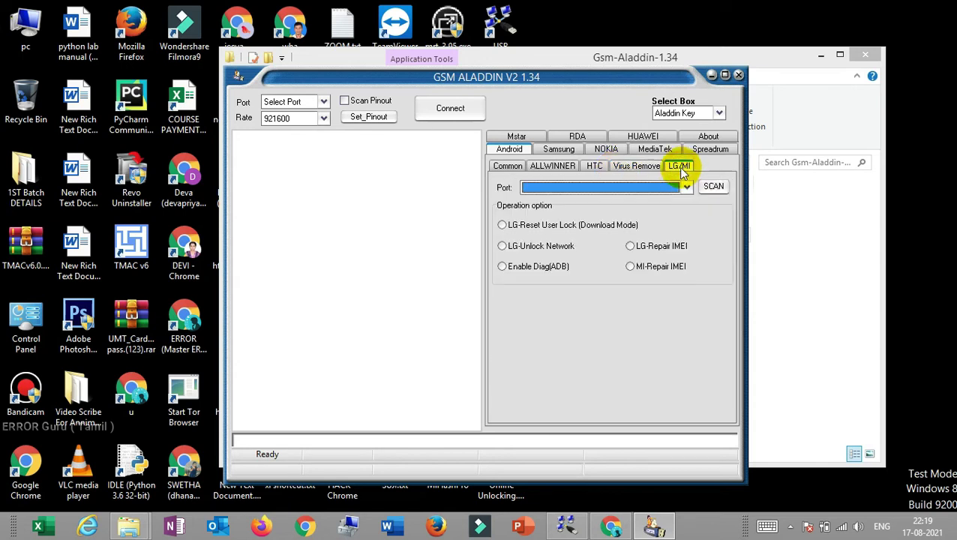
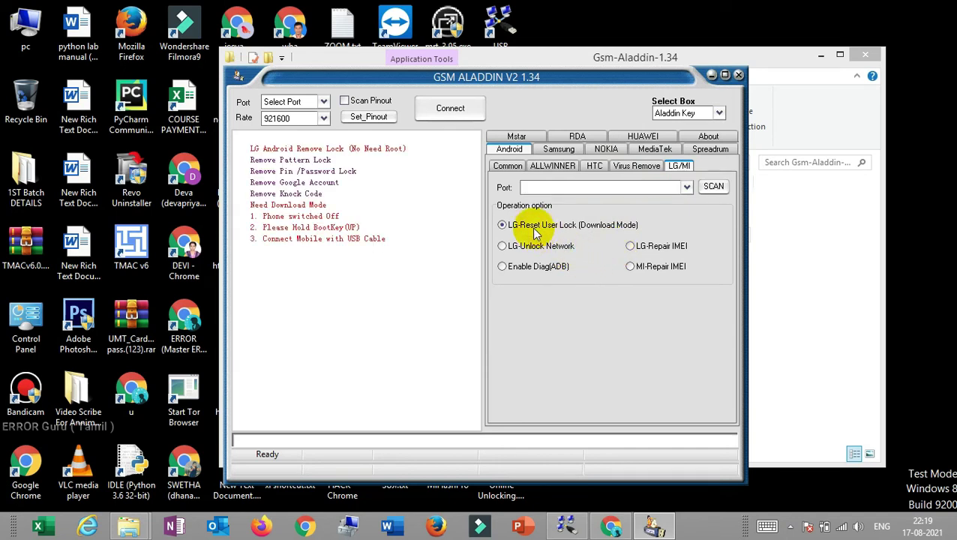
left_click(538, 248)
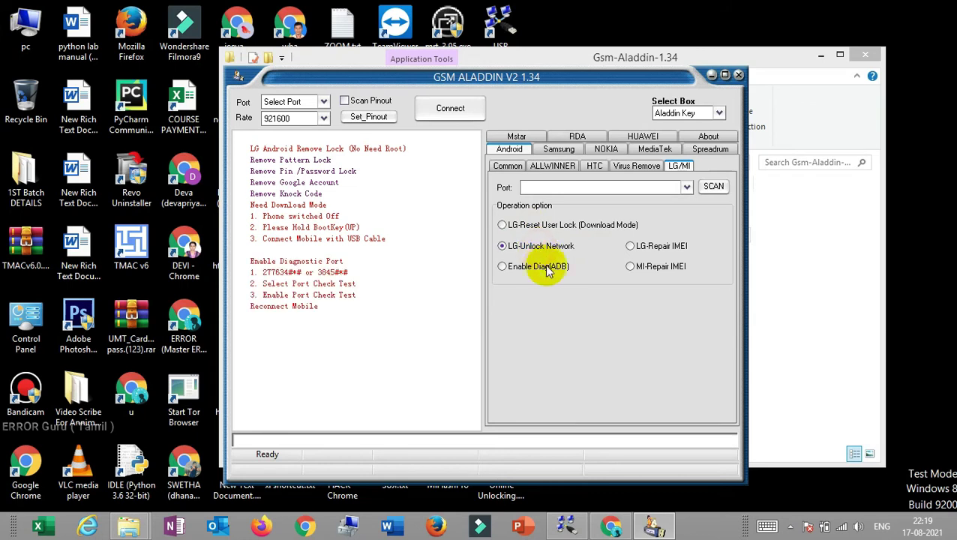
left_click(640, 272)
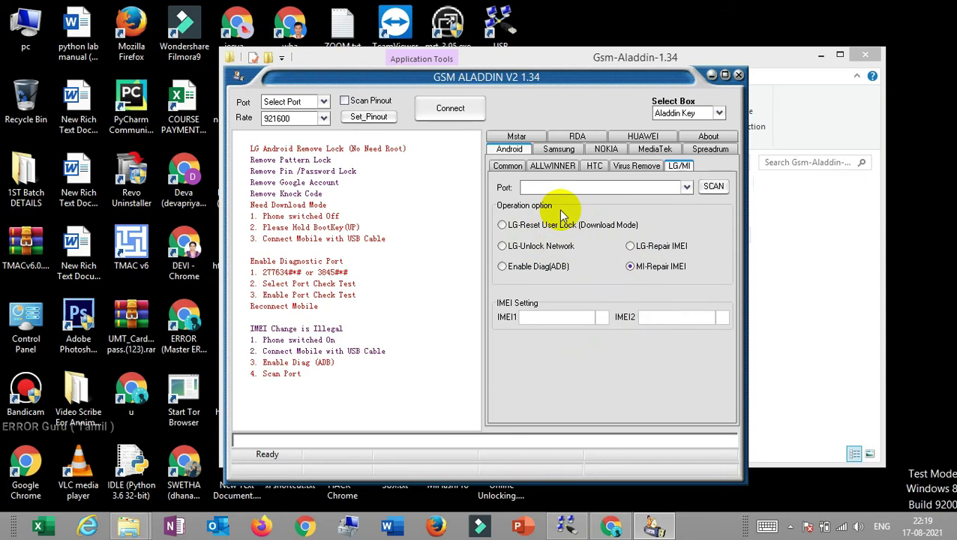
left_click(710, 186)
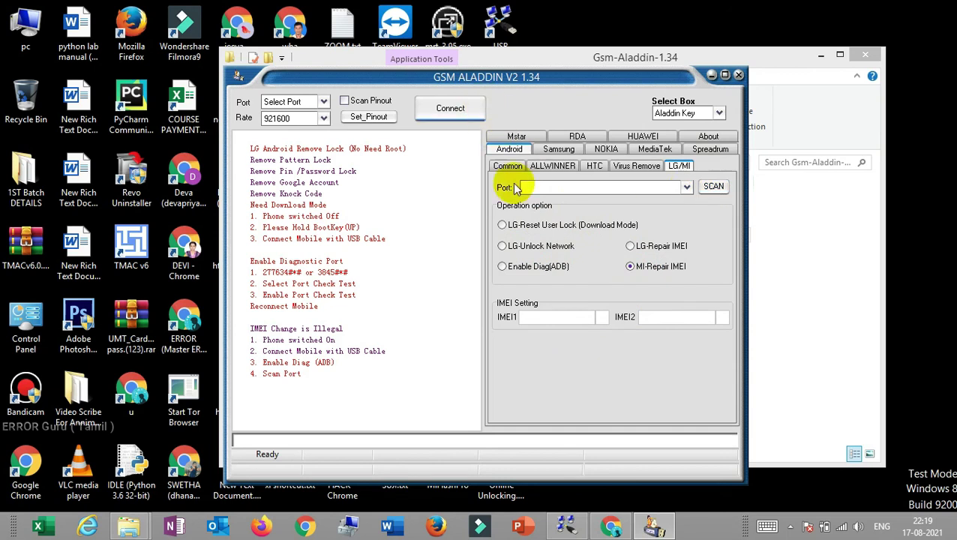
left_click(528, 244)
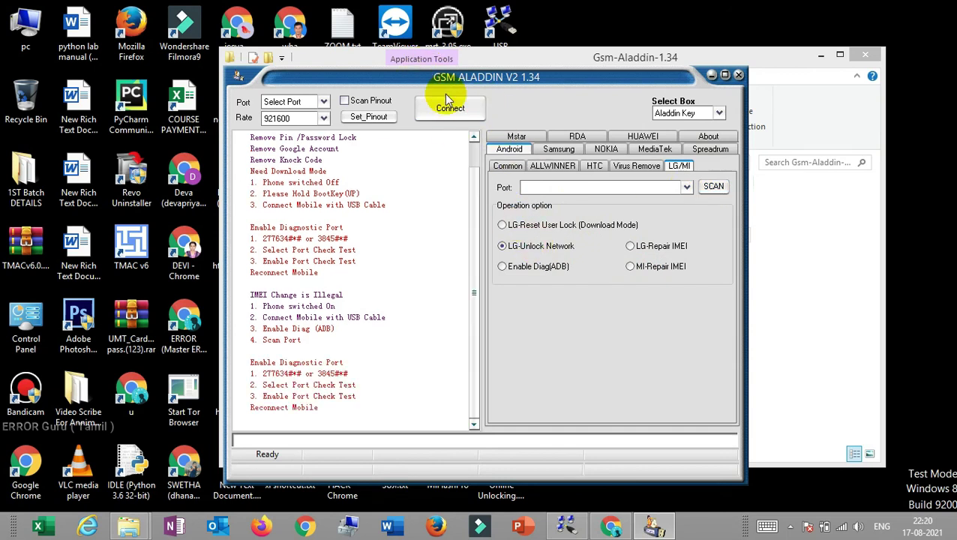